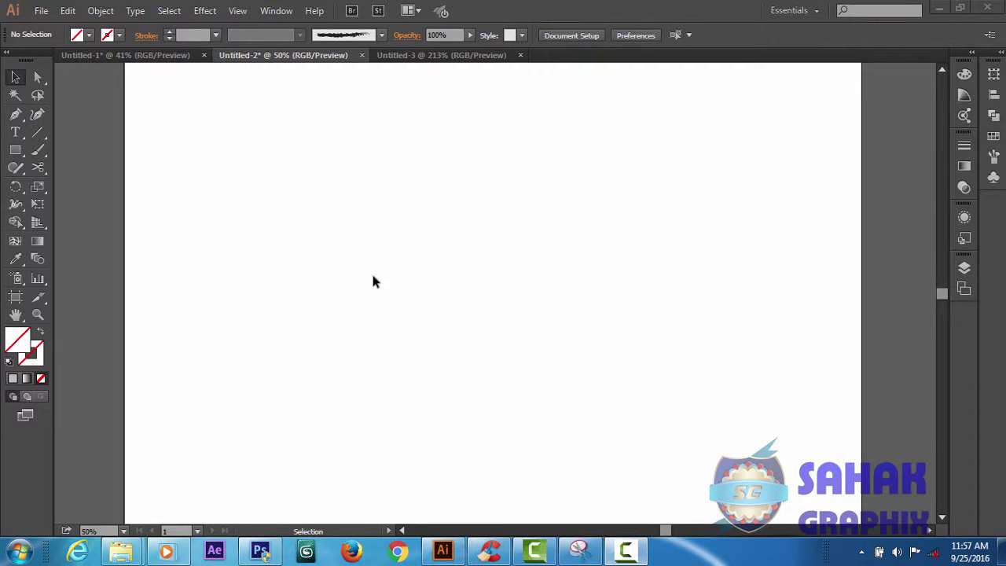
Draw a large rectangle across the page centre and fill it with cyan.
left_click(16, 152)
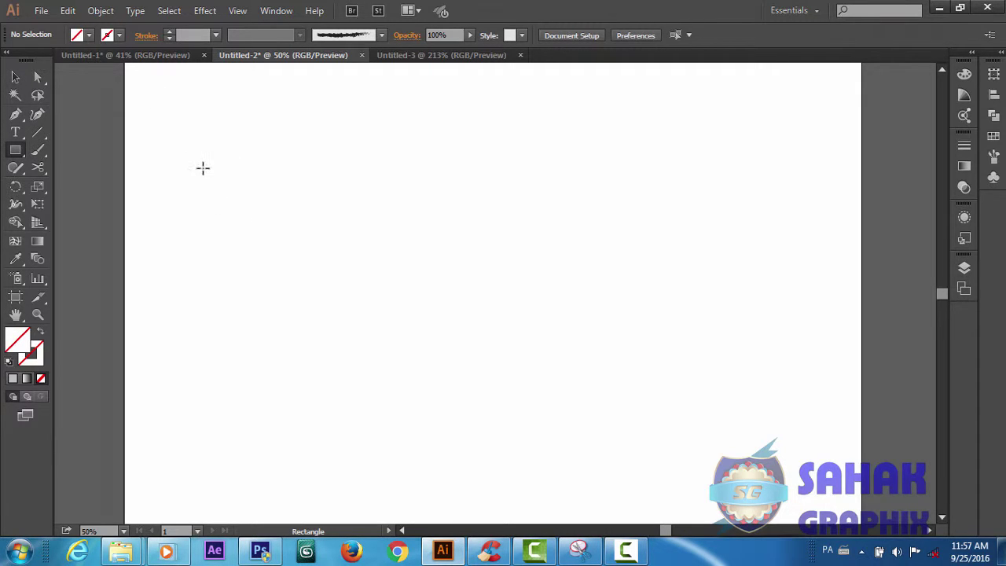
mouse_move(213, 159)
left_mouse_down()
mouse_move(481, 389)
mouse_move(743, 468)
left_mouse_up()
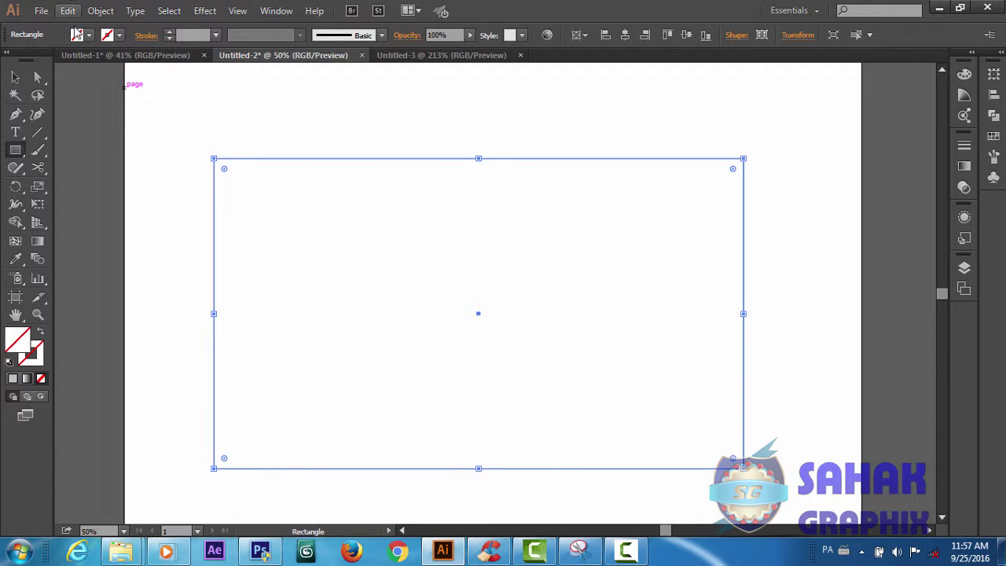
left_click(88, 34)
left_click(82, 60)
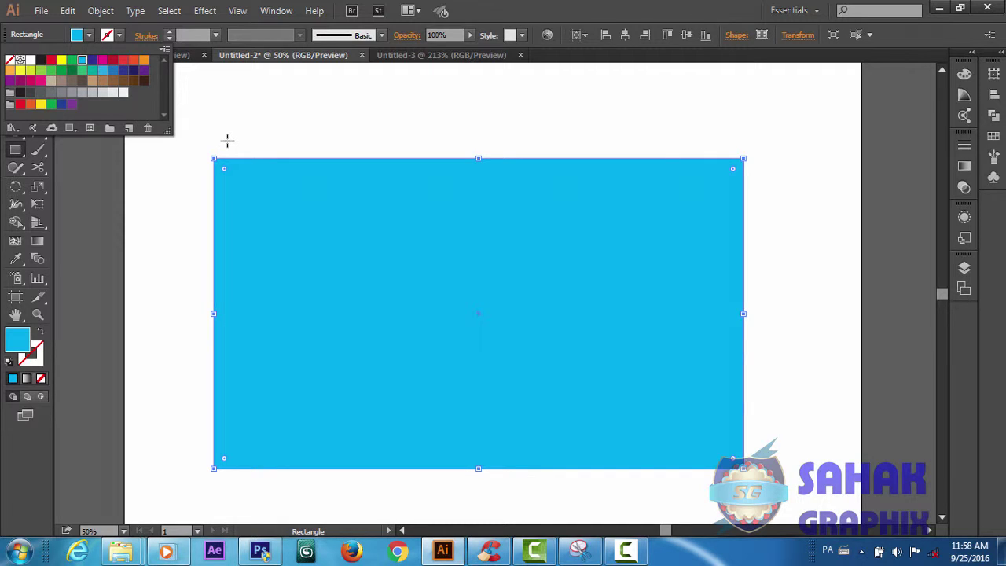
Round the rectangle's corners to a 63 px radius with the live corner widget.
key("a")
left_click_drag(224, 168, 239, 182)
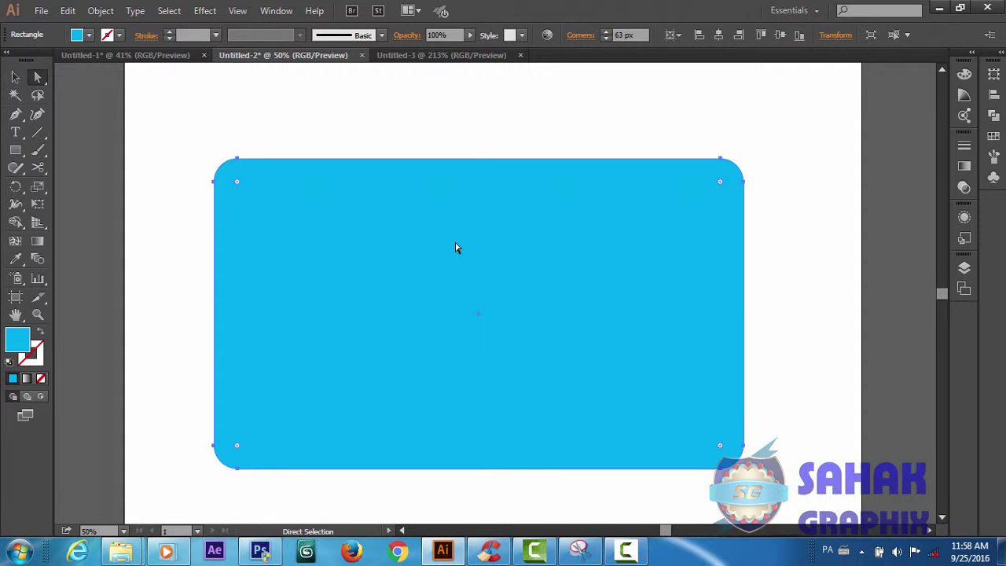
key("v")
key("a")
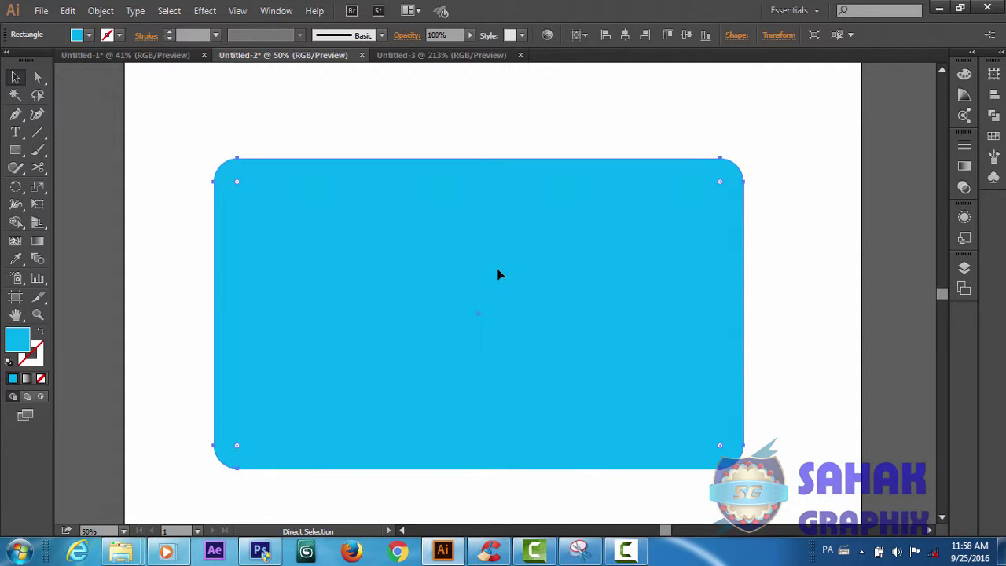
key("v")
key("a")
key("v")
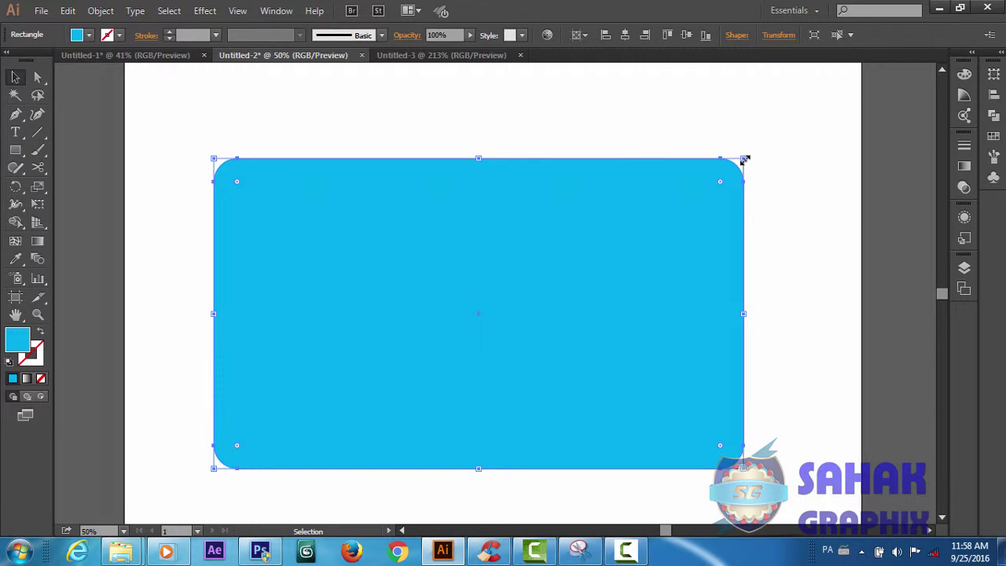
Shrink the copied rectangle inward and fill it with light grey.
left_click_drag(745, 160, 733, 194)
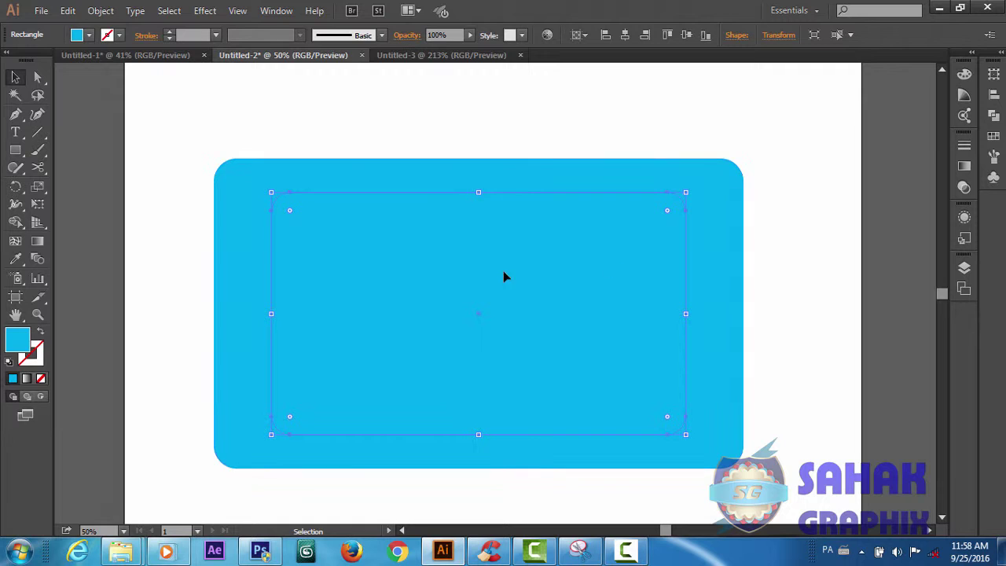
left_click(89, 35)
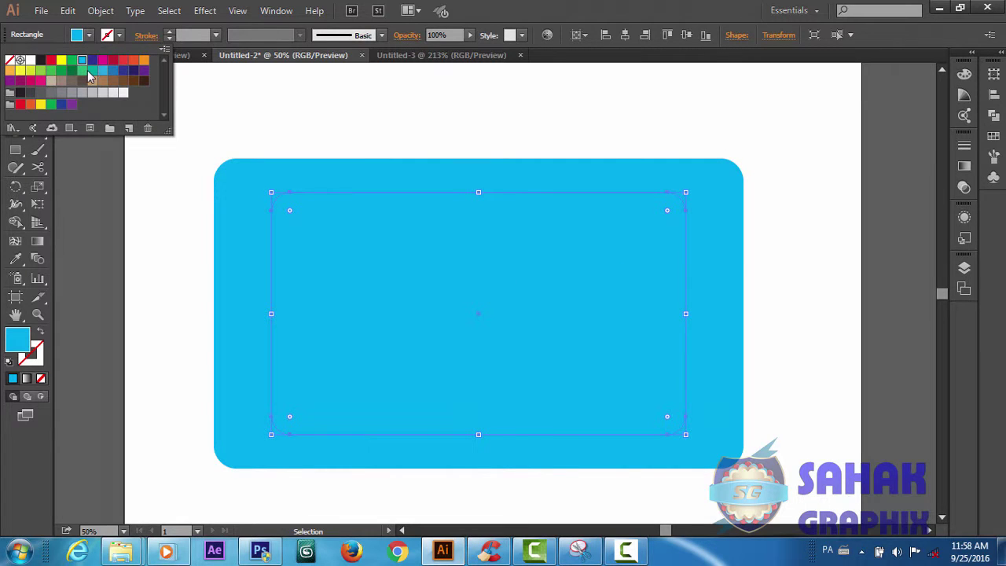
left_click(103, 93)
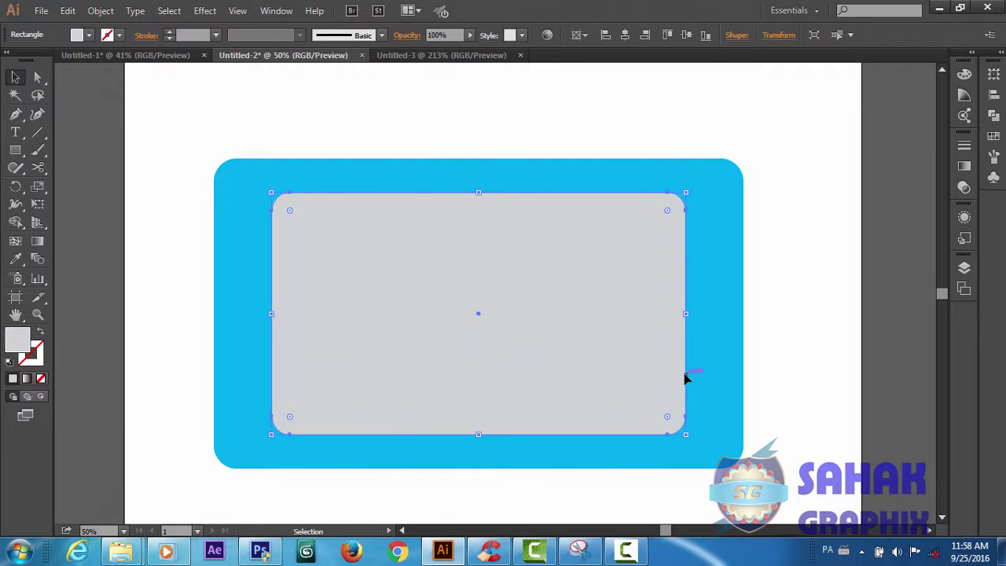
Deselect, minimize Illustrator and drag the chosen photo from its folder.
left_click(789, 268)
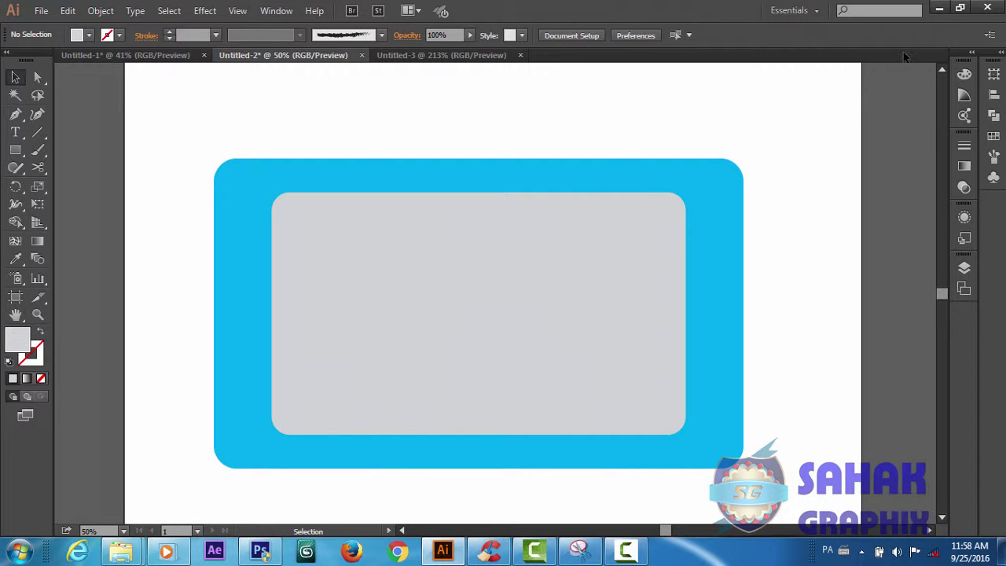
left_click(939, 7)
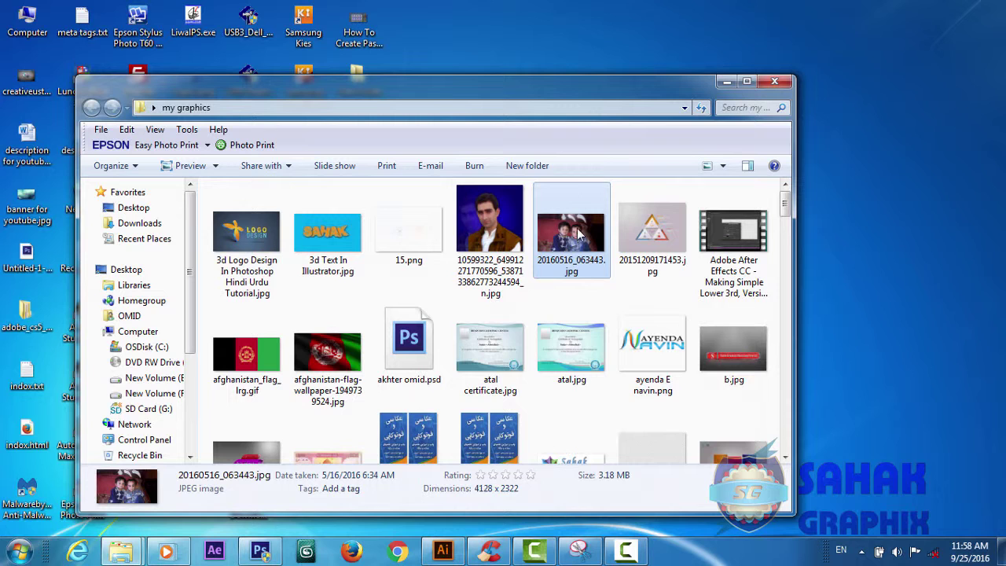
left_click_drag(579, 233, 446, 560)
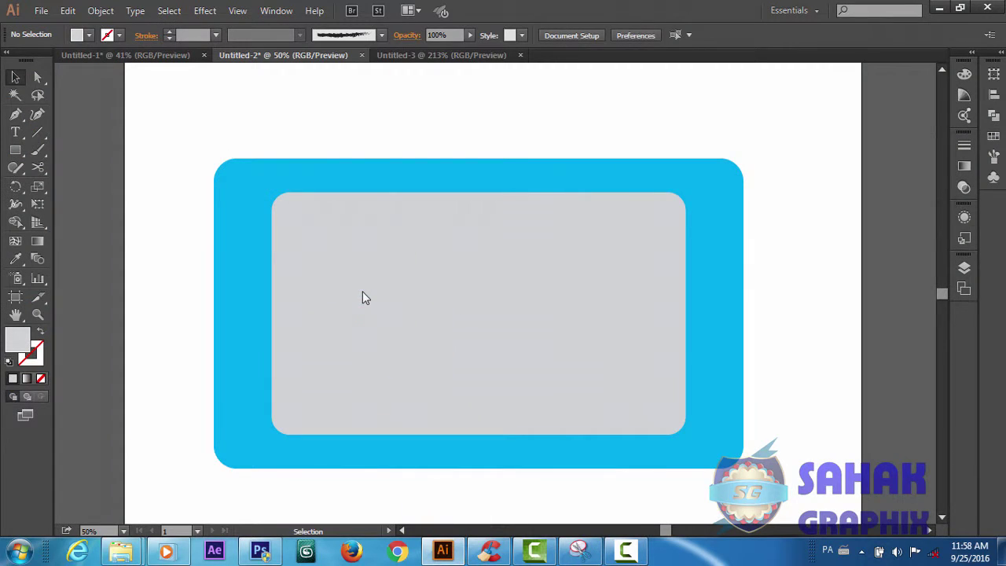
Drop the photo into the drawing and scale it down to roughly the card's size.
left_click_drag(447, 559, 362, 291)
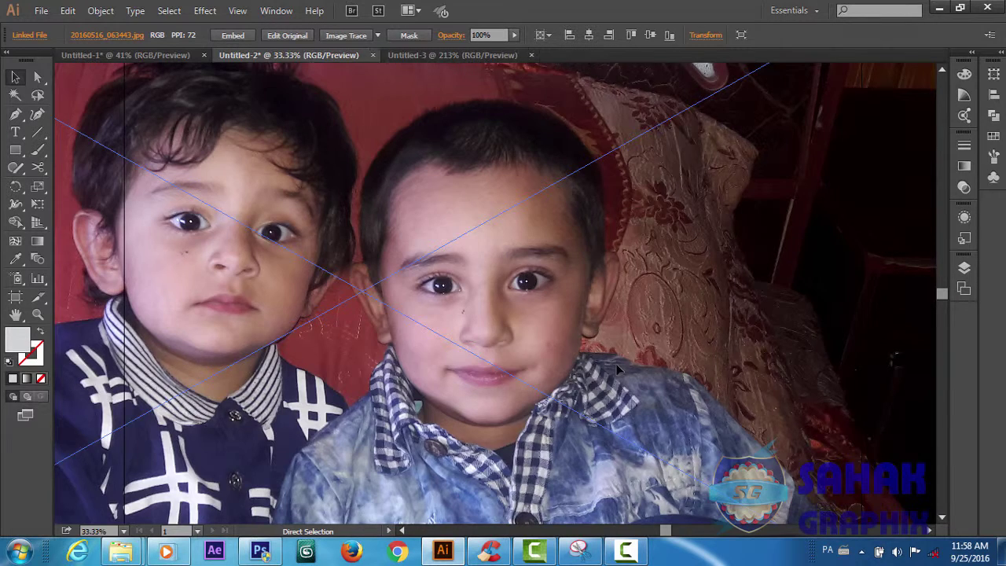
key("ctrl+minus")
key("ctrl+minus")
key("ctrl+minus")
key("ctrl+minus")
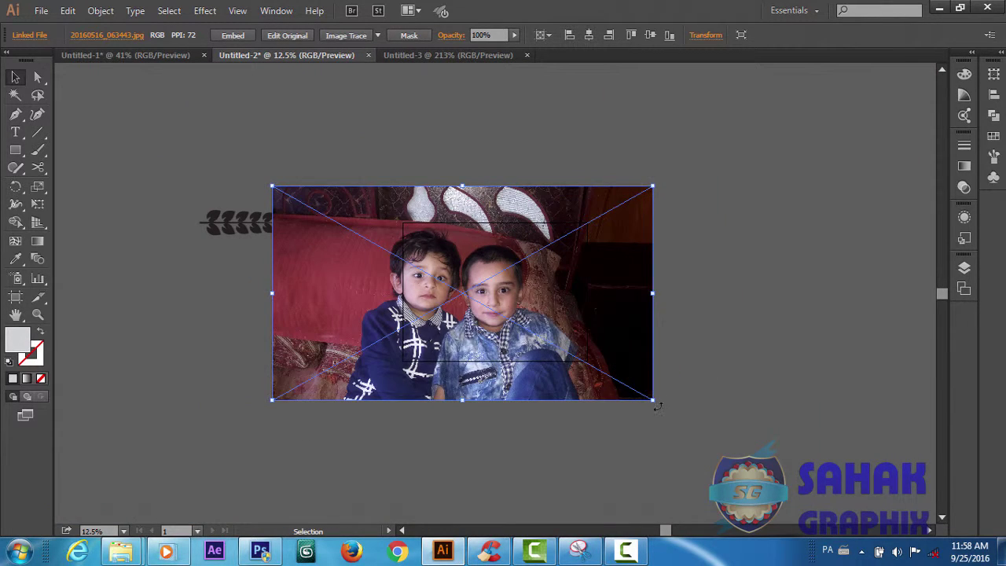
left_click_drag(653, 400, 547, 323)
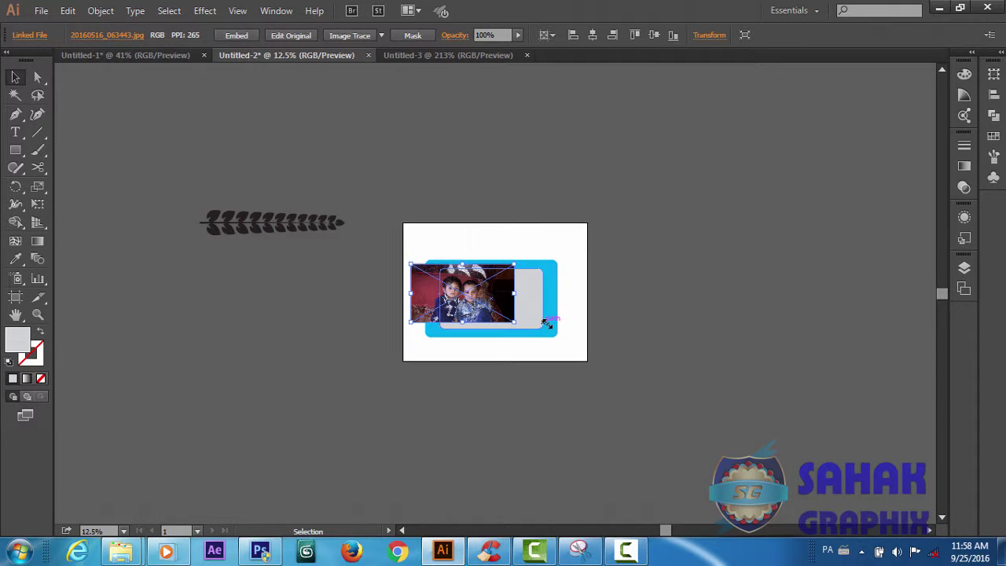
key("a")
key("v")
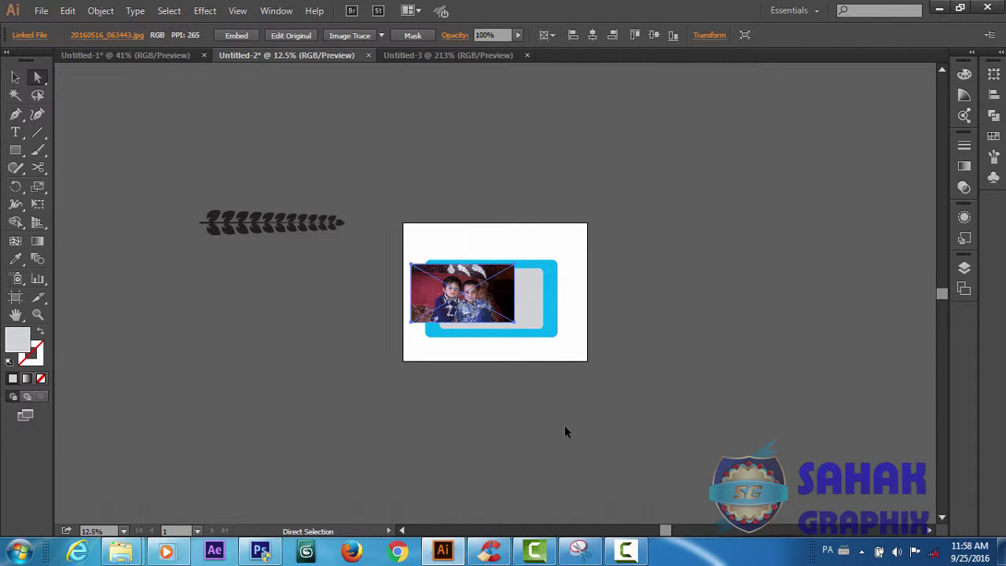
key("ctrl+0")
key("ctrl+plus")
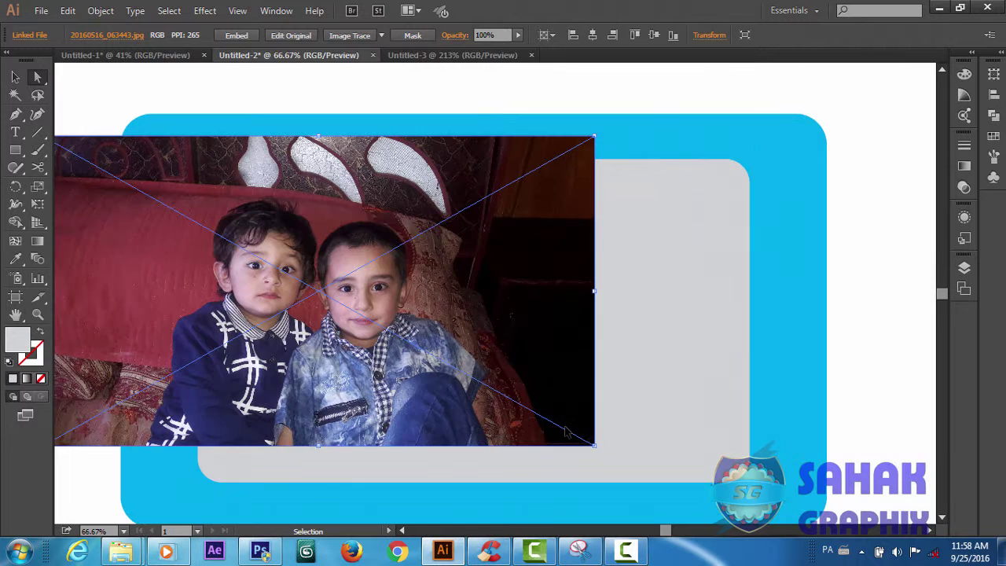
key("ctrl+minus")
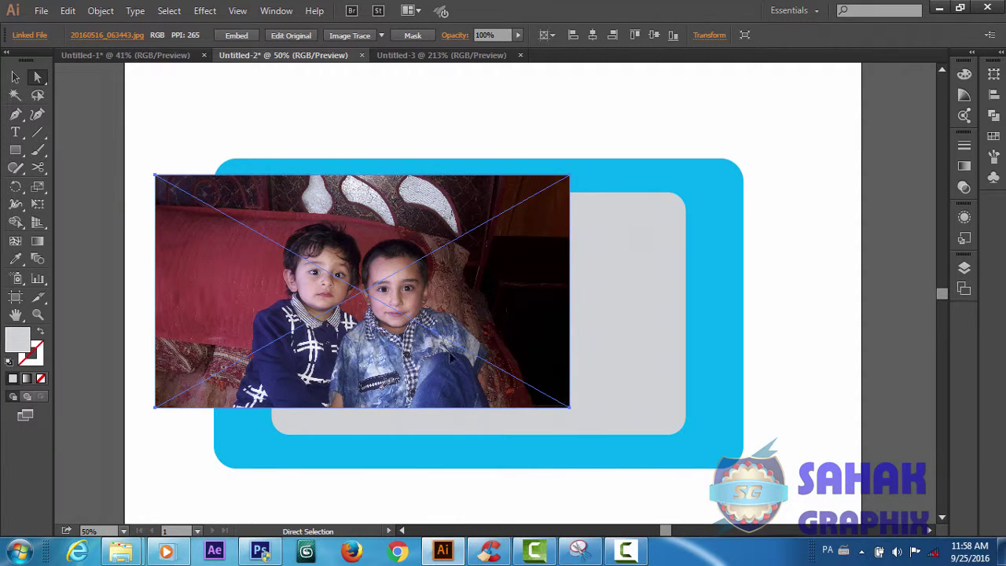
Move the photo over the grey inner rectangle and enlarge it proportionally to cover it.
mouse_move(454, 350)
left_mouse_down()
mouse_move(572, 397)
mouse_move(564, 373)
left_mouse_up()
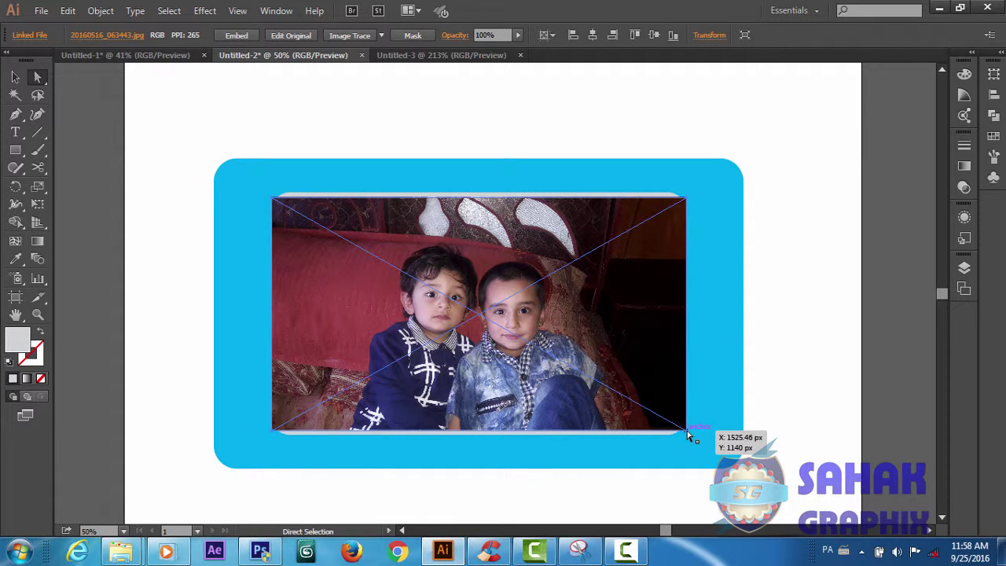
left_click(15, 77)
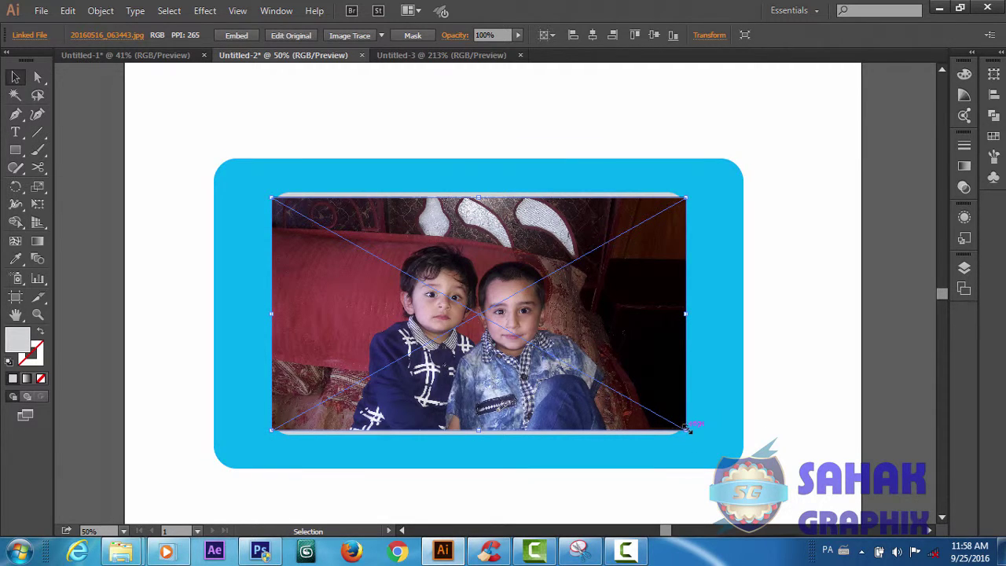
key("shift")
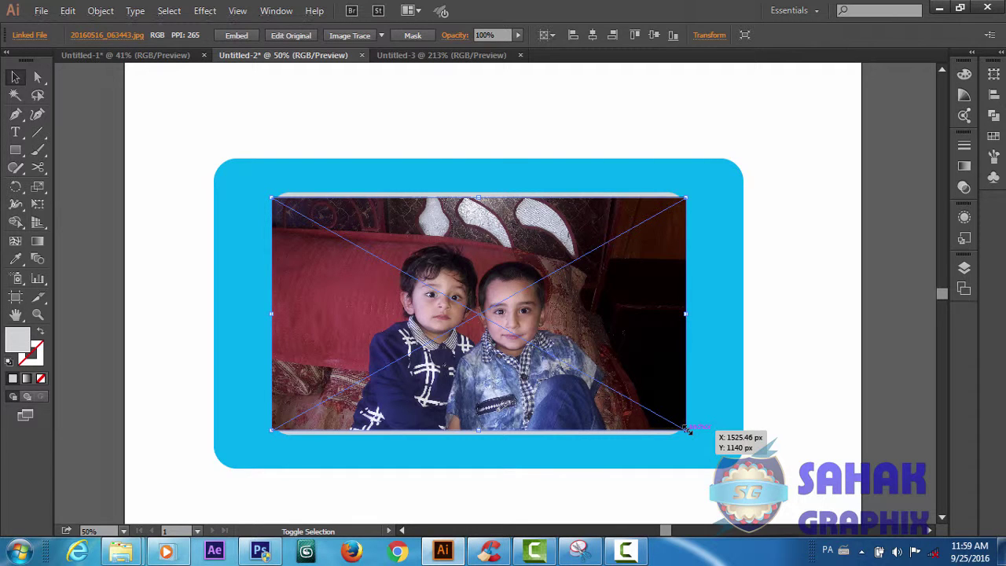
left_click_drag(687, 430, 704, 445)
In the Layers panel, stack the grey rectangle above the photo, then select and resize it.
left_click(965, 270)
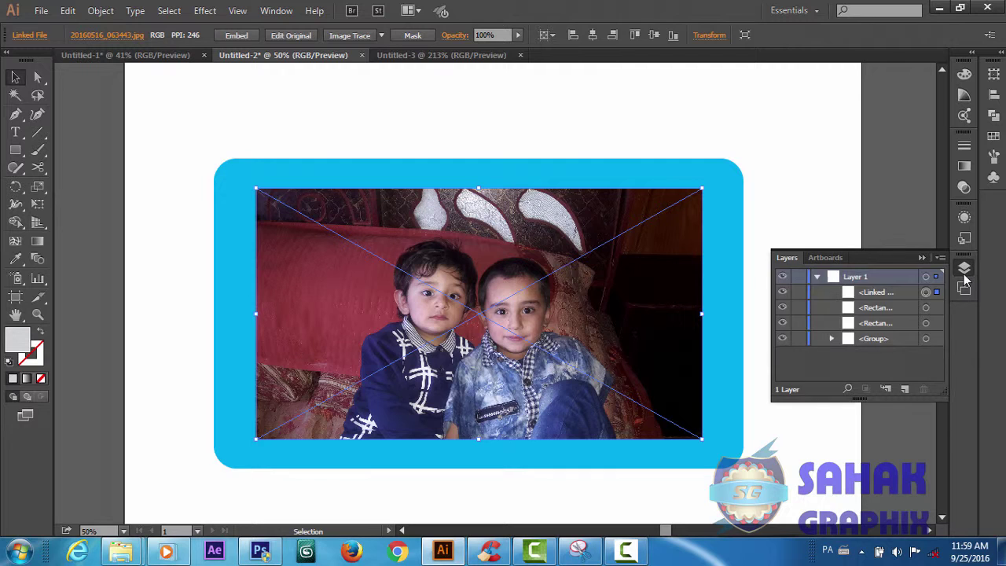
left_click(863, 308)
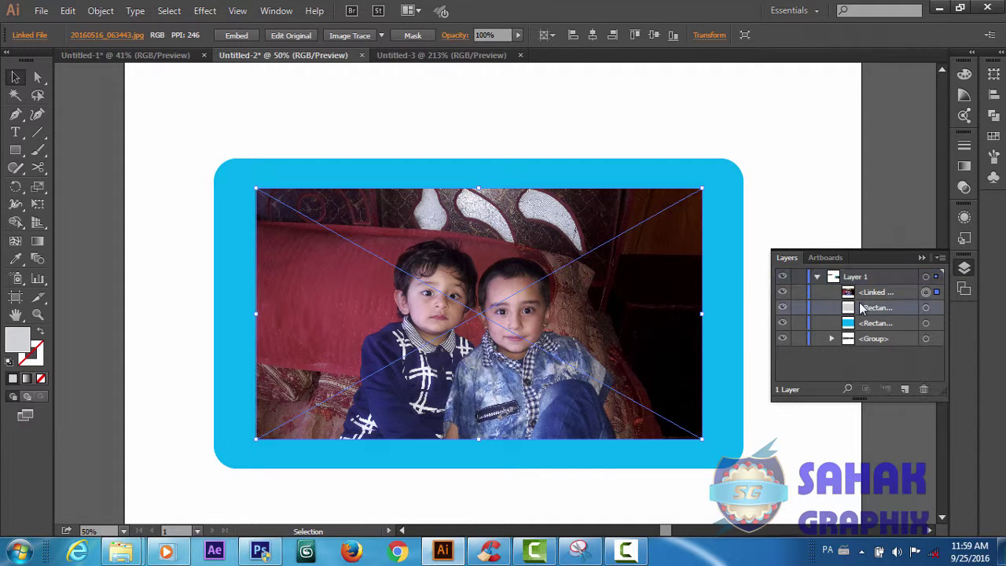
left_click_drag(862, 307, 853, 284)
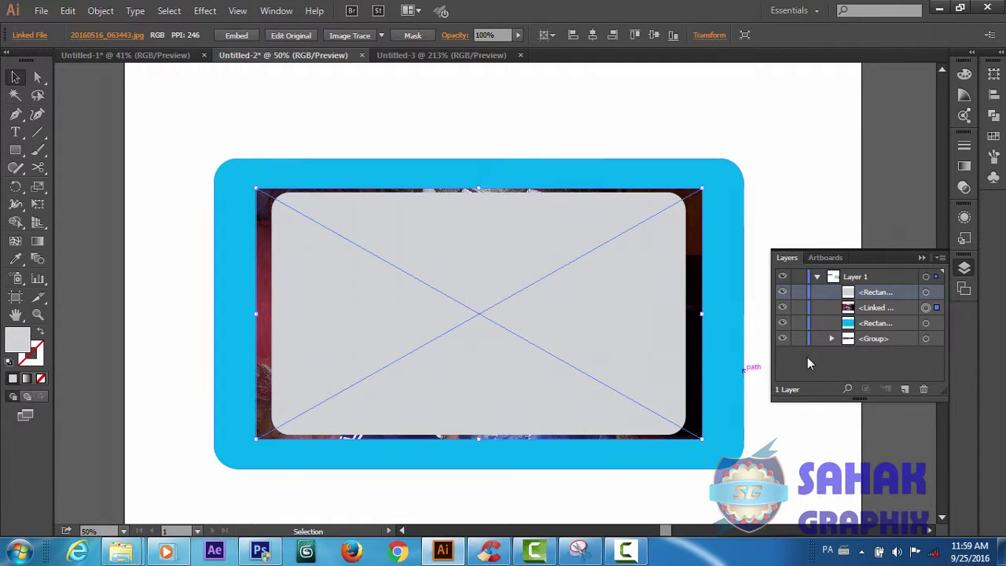
left_click(658, 419)
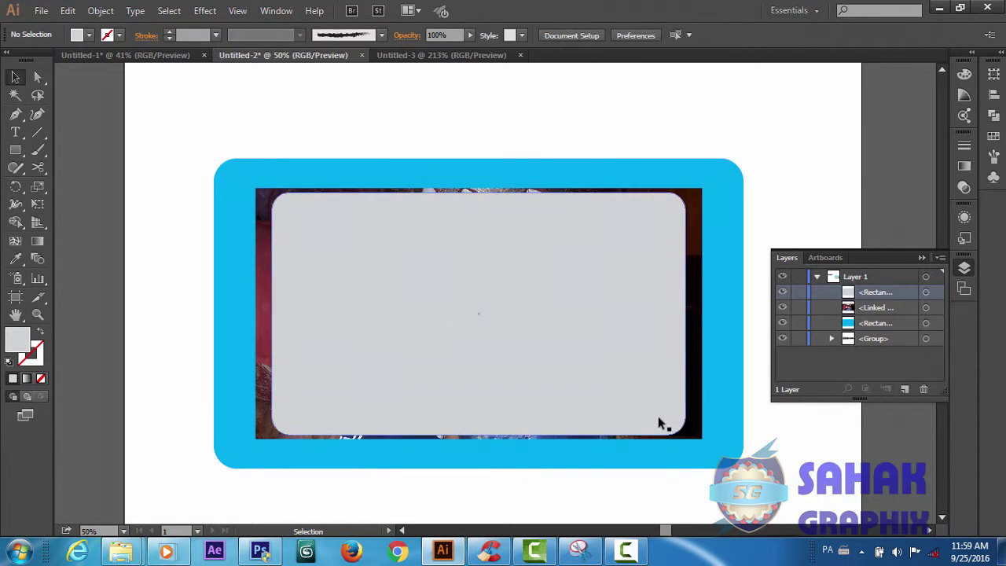
left_click_drag(658, 416, 706, 432)
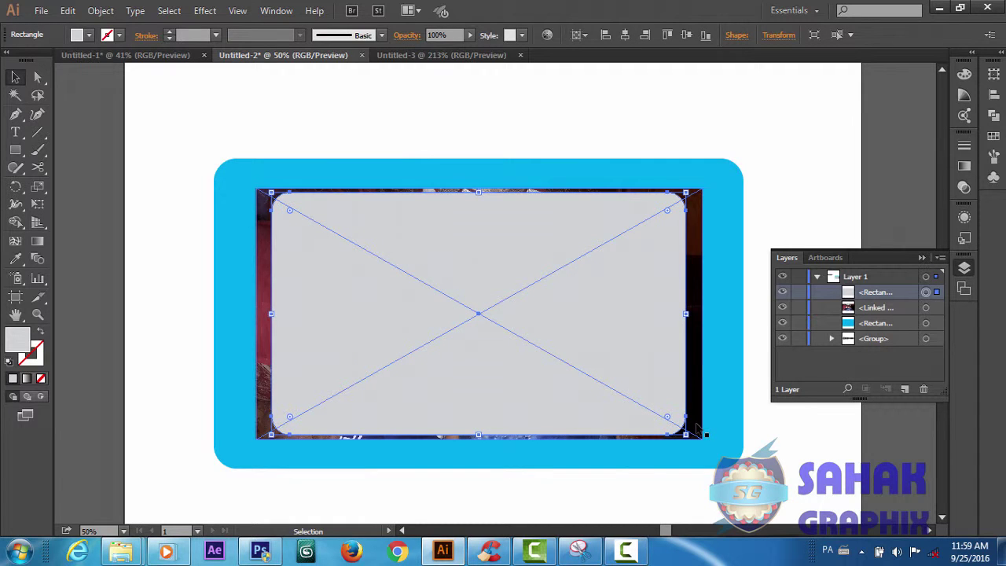
Select the grey rectangle with the photo and make a clipping mask from them.
left_click(699, 431, "shift")
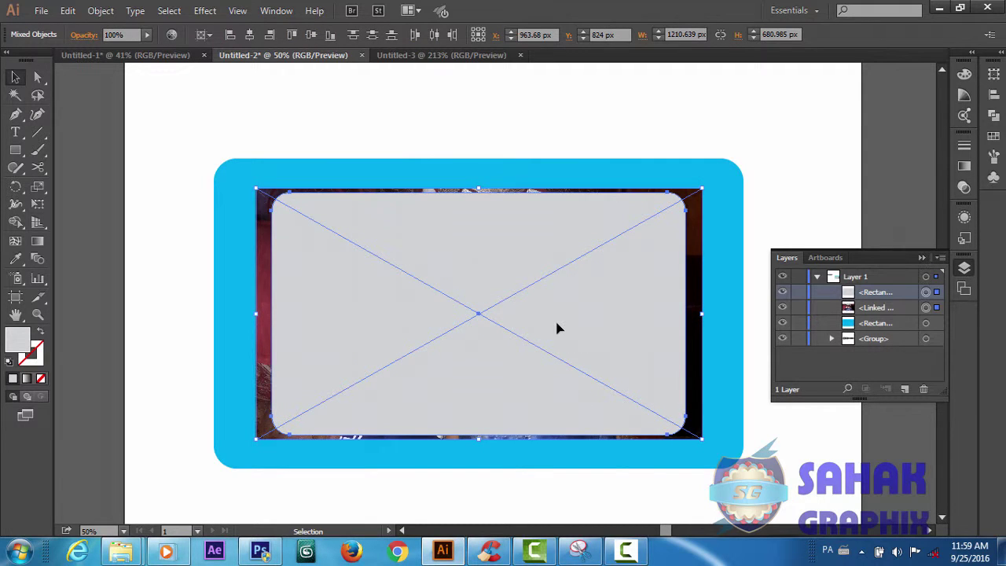
key("ctrl+g")
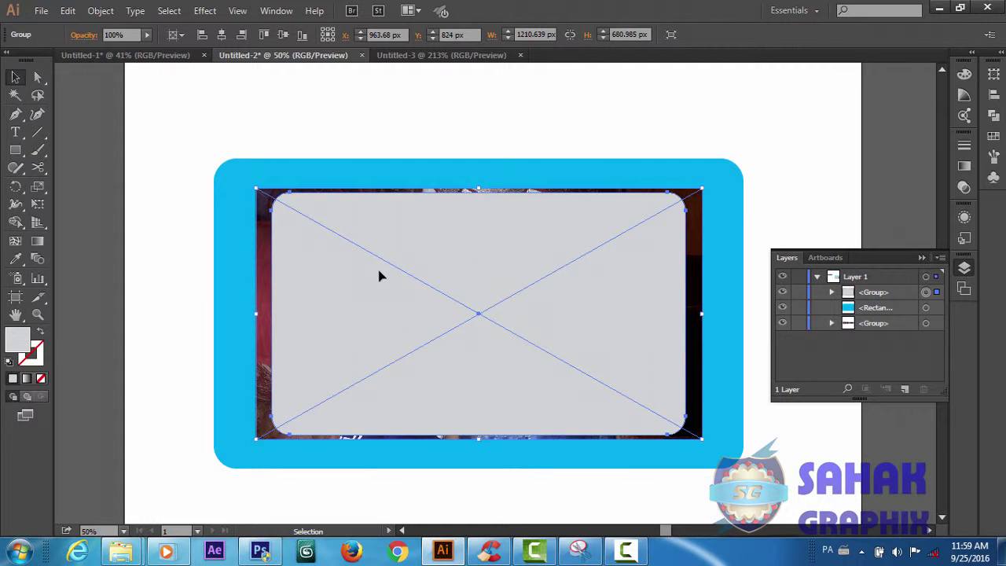
key("ctrl+shift+g")
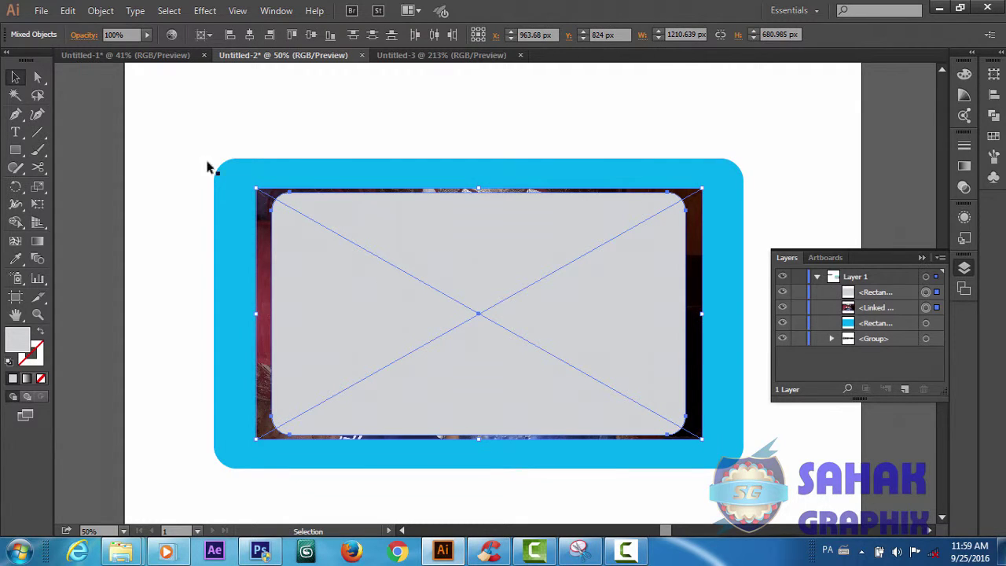
left_click(101, 11)
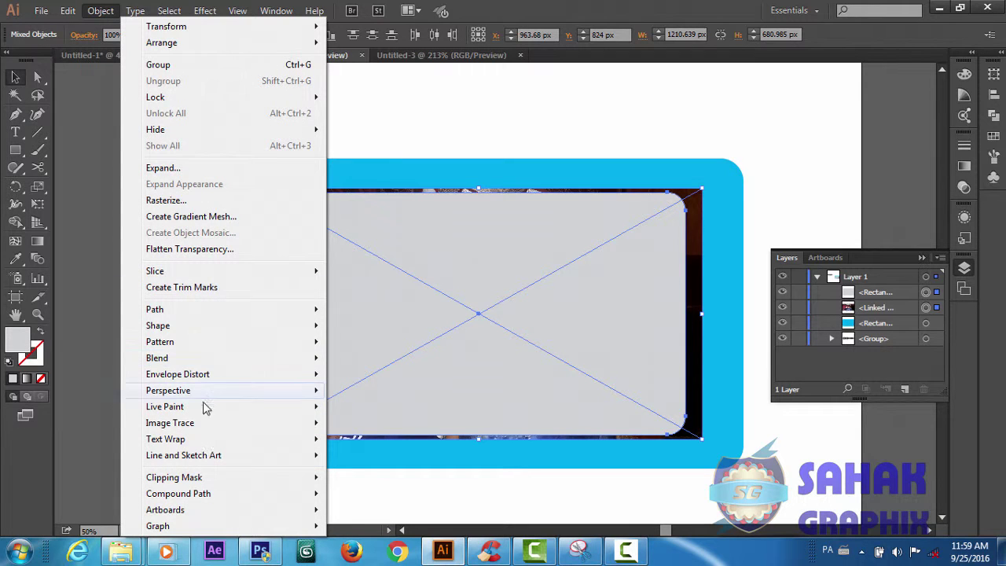
mouse_move(175, 477)
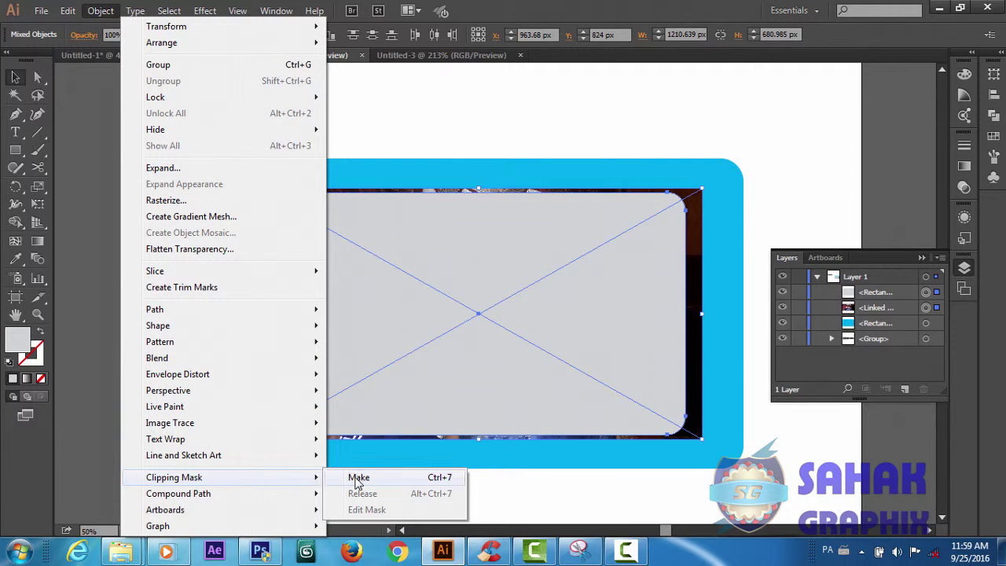
left_click(355, 481)
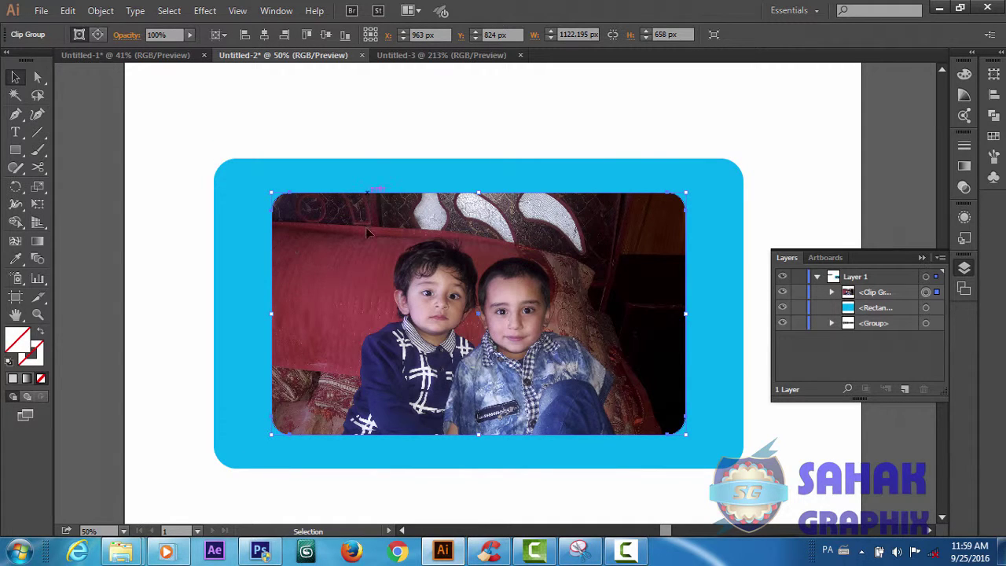
Edit the mask contents: shift the photo left and enlarge it proportionally about its centre.
left_click(101, 11)
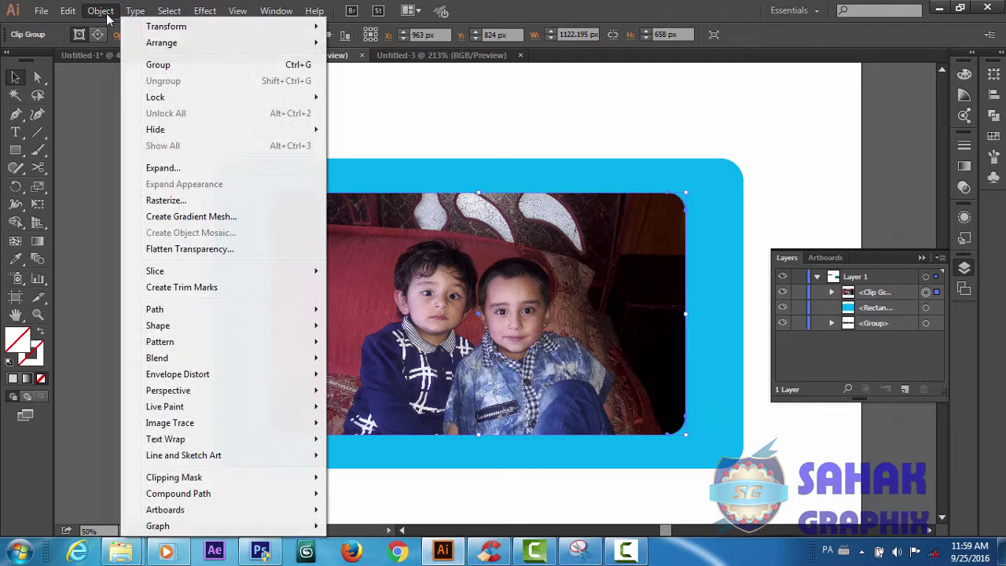
mouse_move(174, 477)
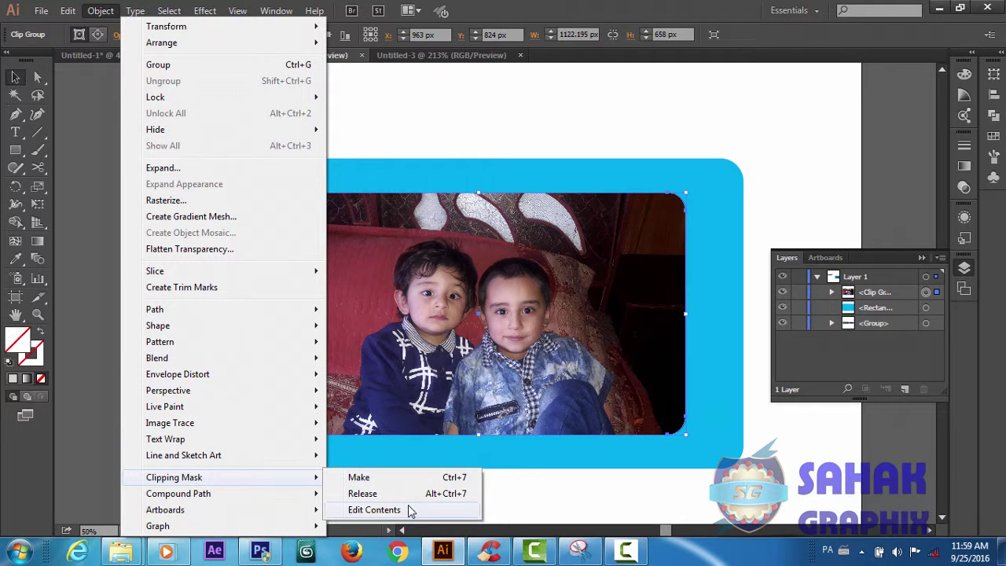
left_click(374, 509)
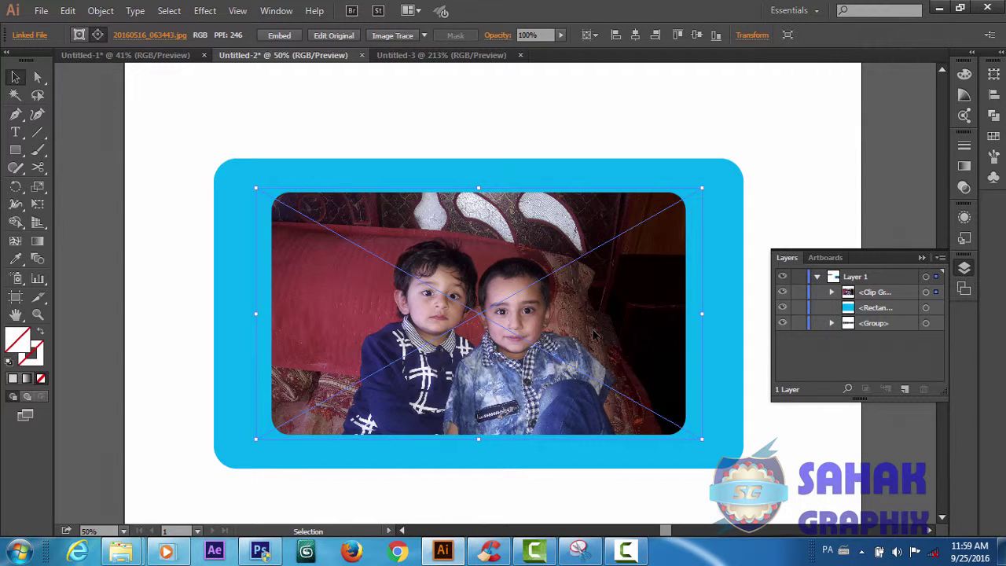
mouse_move(512, 257)
left_mouse_down()
mouse_move(456, 258)
mouse_move(571, 261)
mouse_move(488, 253)
mouse_move(500, 253)
left_mouse_up()
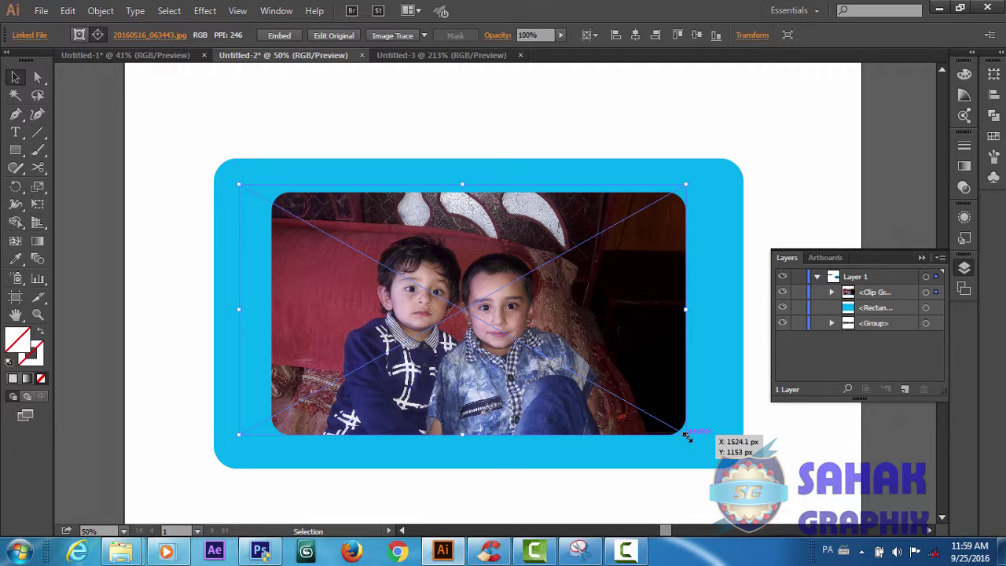
key("shift")
left_click_drag(688, 438, 740, 465)
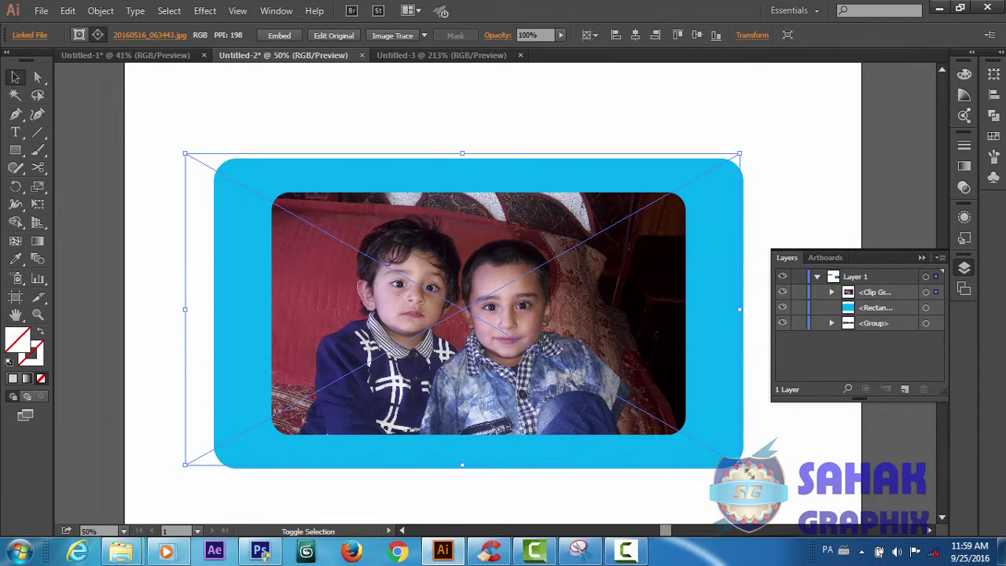
left_click_drag(739, 464, 796, 500)
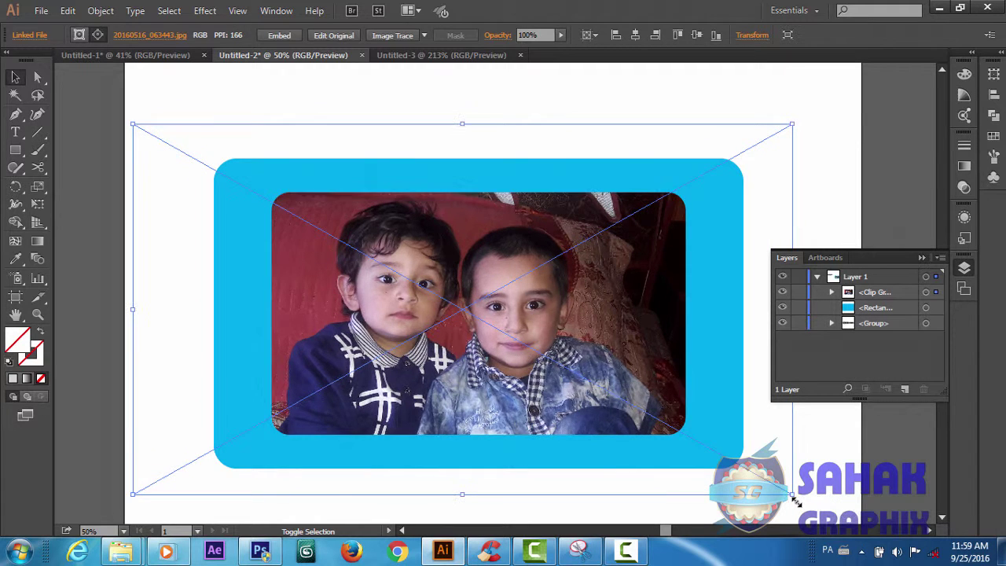
left_click(802, 205)
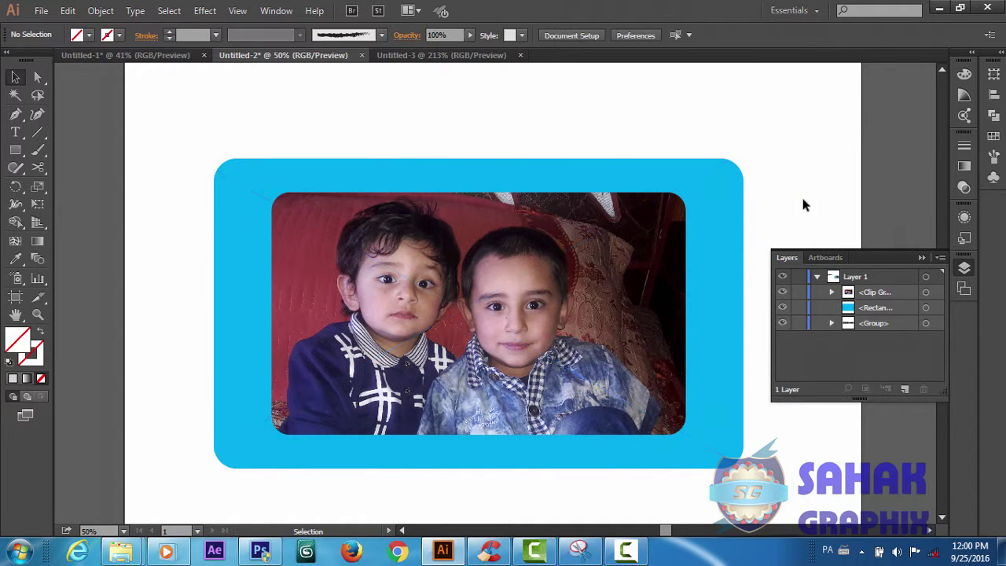
Scale the whole clipped photo about its centre to 1212 px wide.
left_click(686, 289)
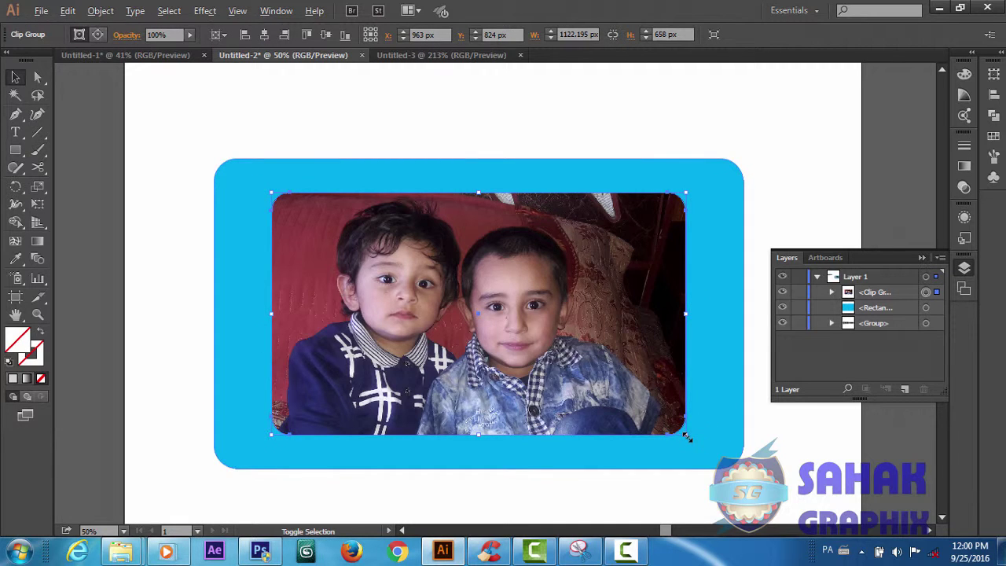
left_click_drag(687, 437, 649, 419)
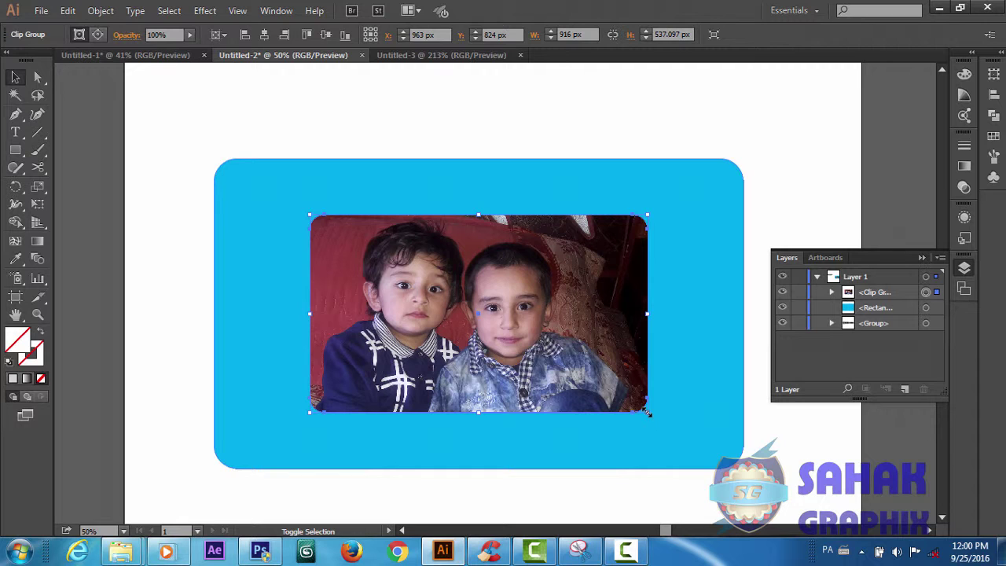
left_click_drag(646, 413, 603, 385)
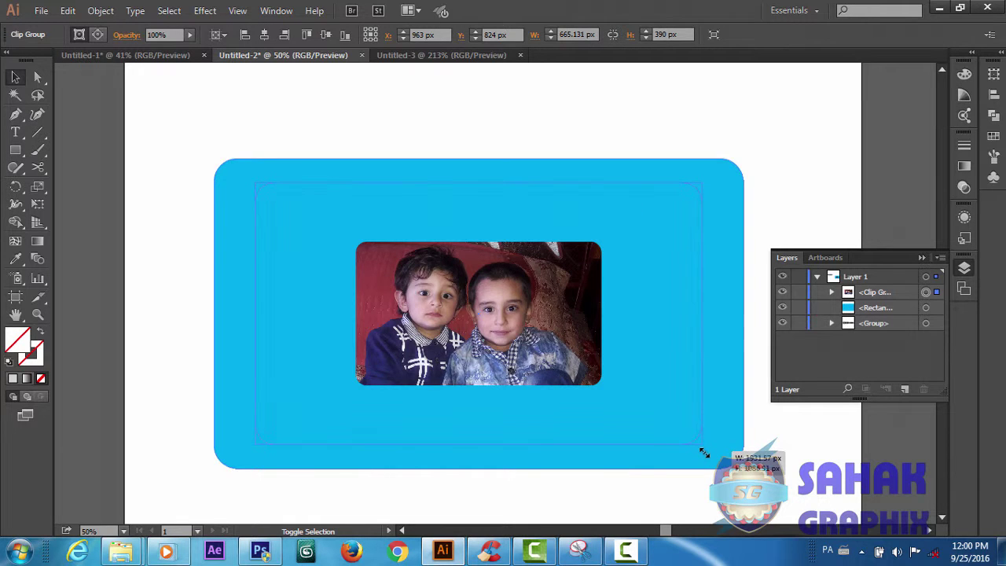
left_click_drag(603, 385, 703, 452)
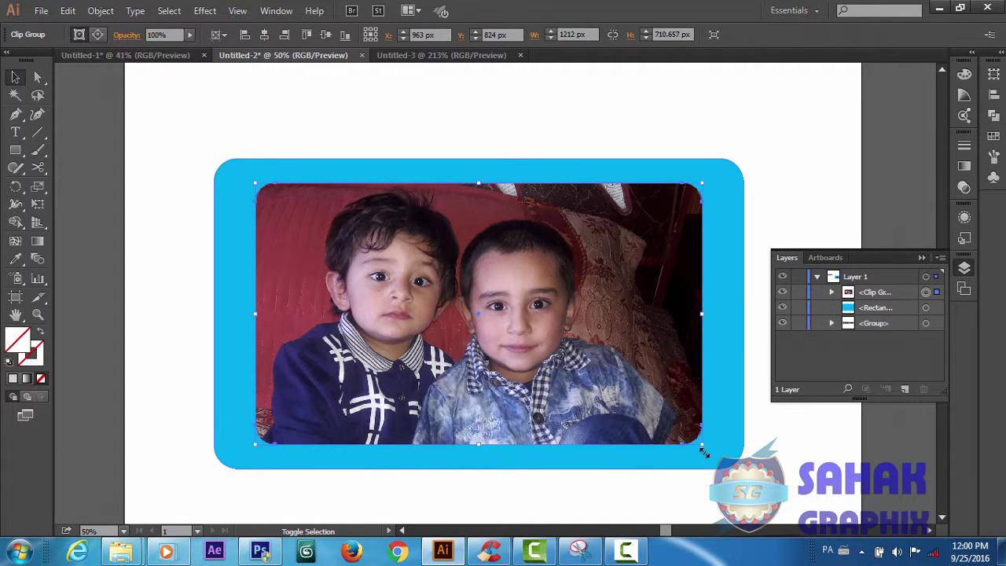
left_click(772, 467)
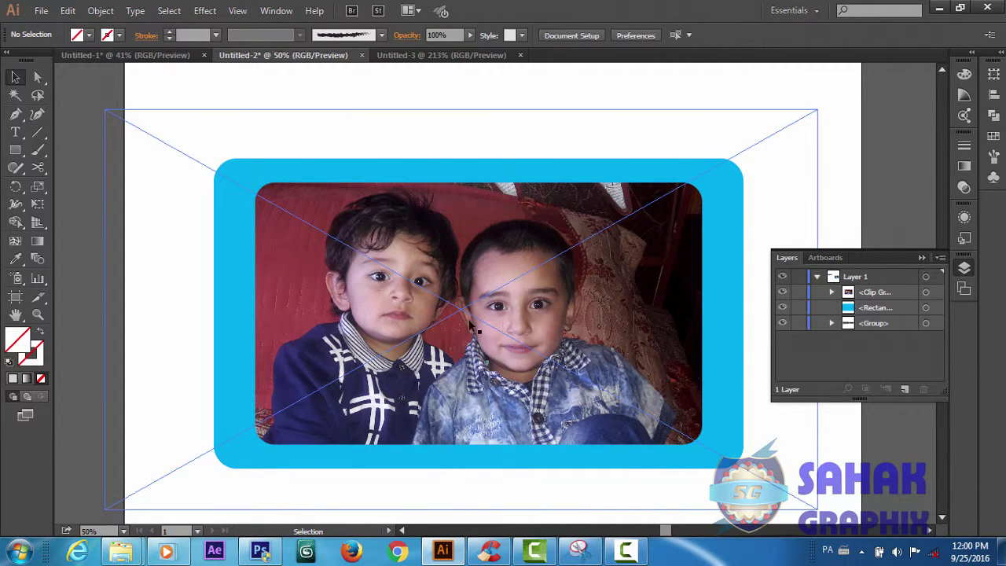
left_click(101, 11)
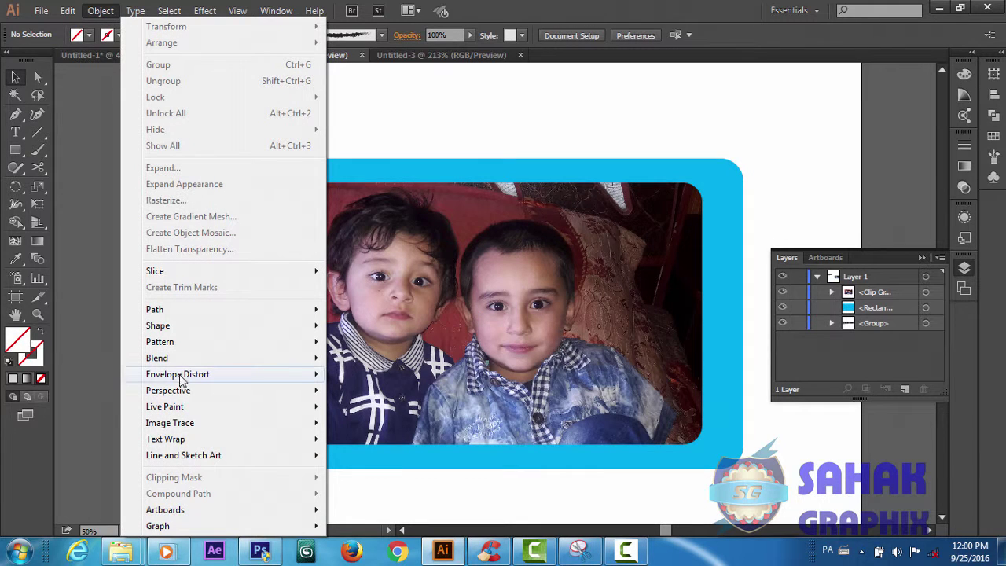
left_click(635, 495)
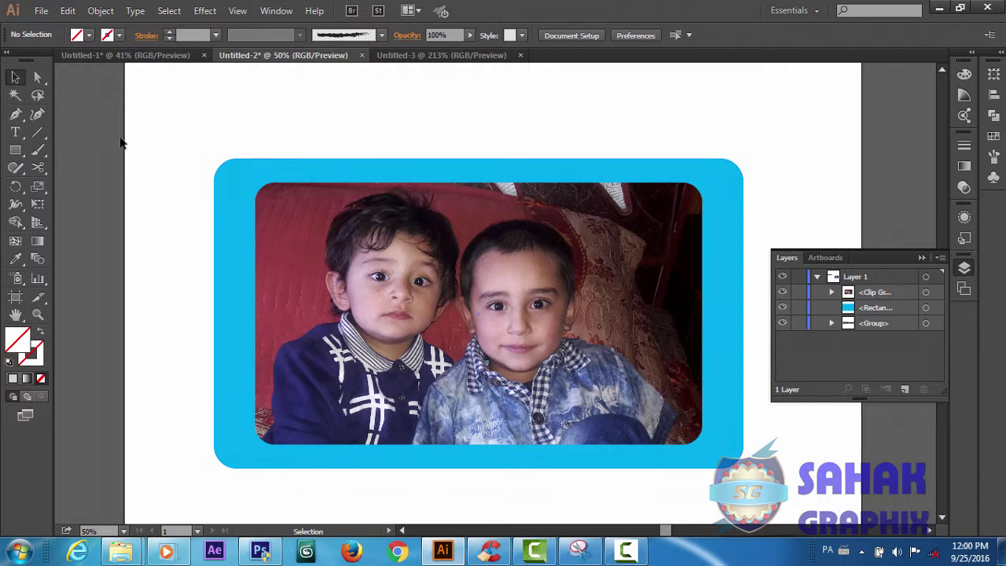
left_click(375, 260)
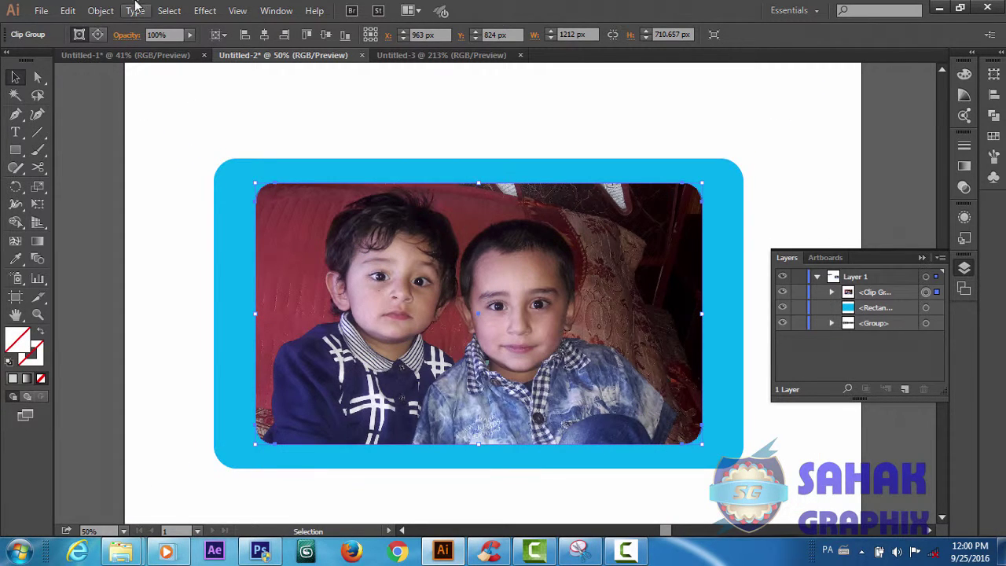
left_click(100, 12)
mouse_move(175, 477)
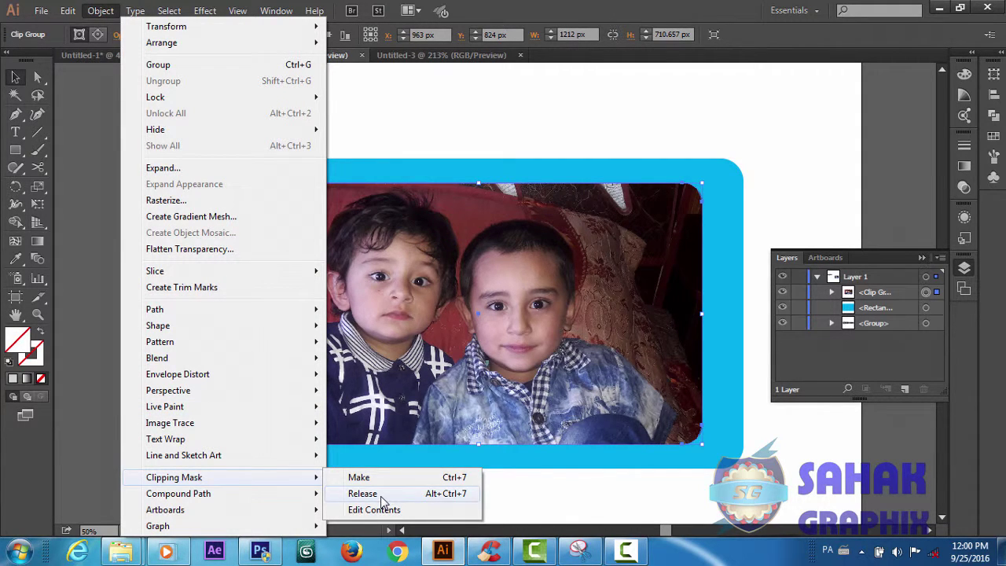
left_click(383, 496)
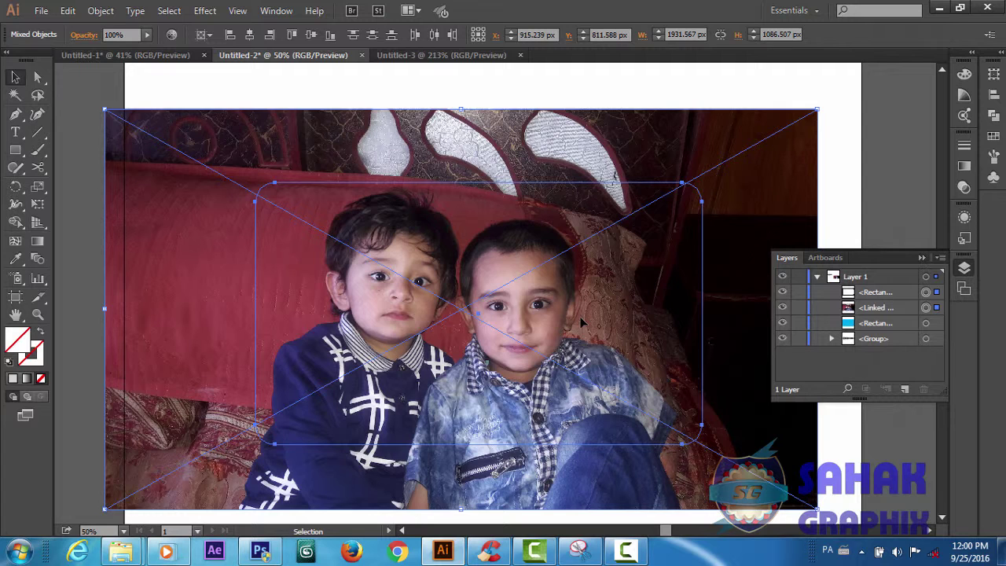
key("ctrl+7")
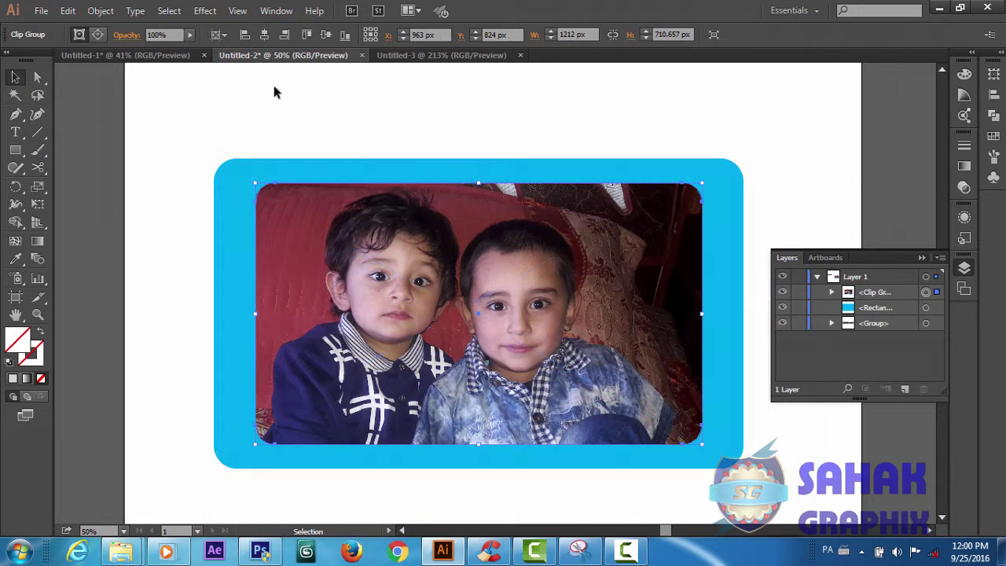
Marquee-select the clipped photo and cyan frame, then bring up the Camtasia Recorder controls.
left_click_drag(756, 128, 559, 444)
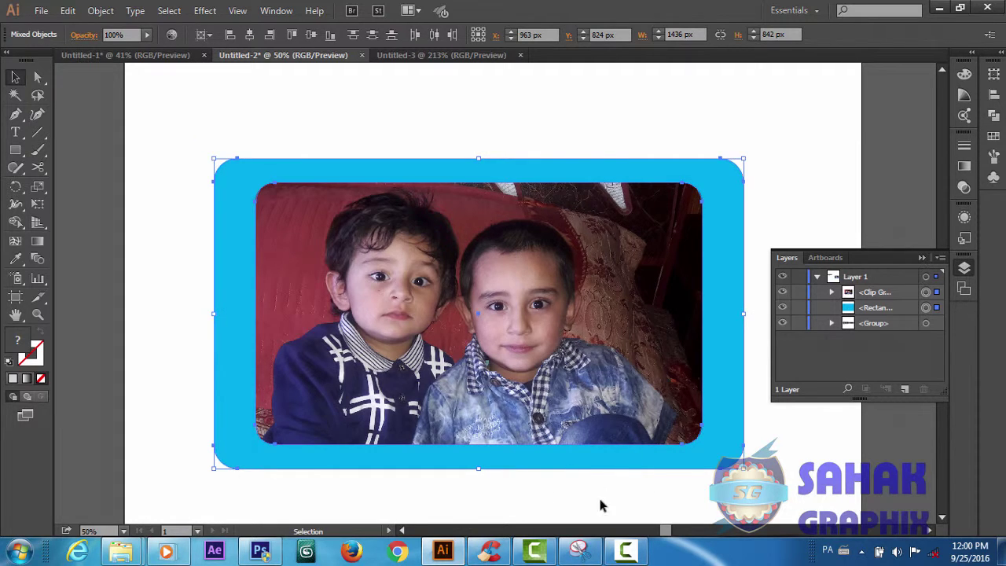
left_click(625, 552)
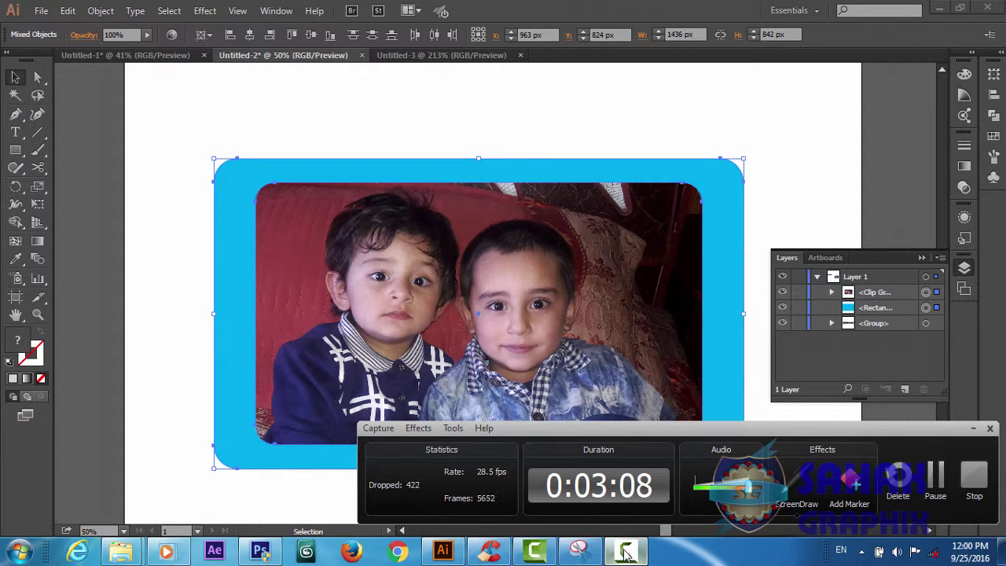